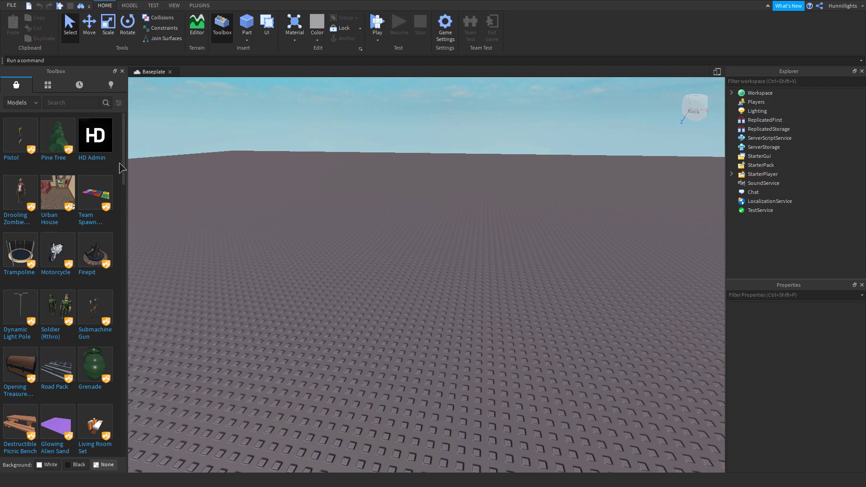
Turn the view toward the horizon and search the Toolbox model library for 'wal'
{"action": "right_click_drag", "start_coordinate": [264, 278], "coordinate": [266, 278]}
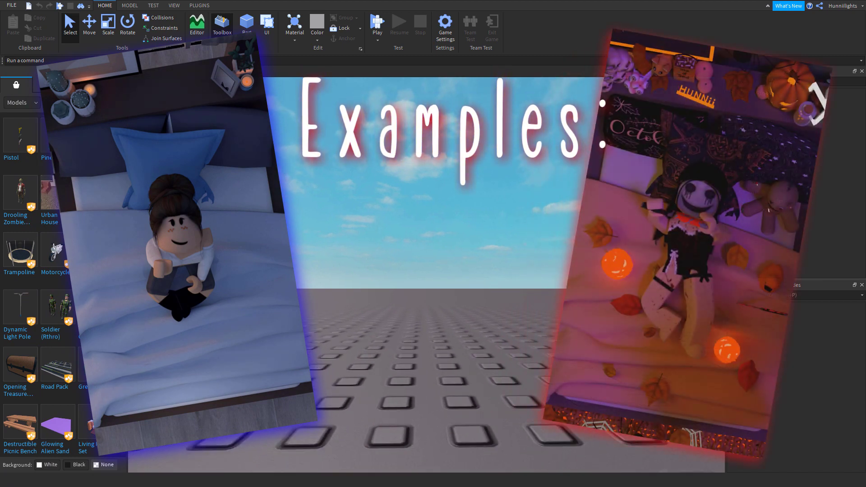
{"action": "left_click", "coordinate": [74, 101]}
{"action": "type", "text": "wal"}
{"action": "key", "text": "Return"}
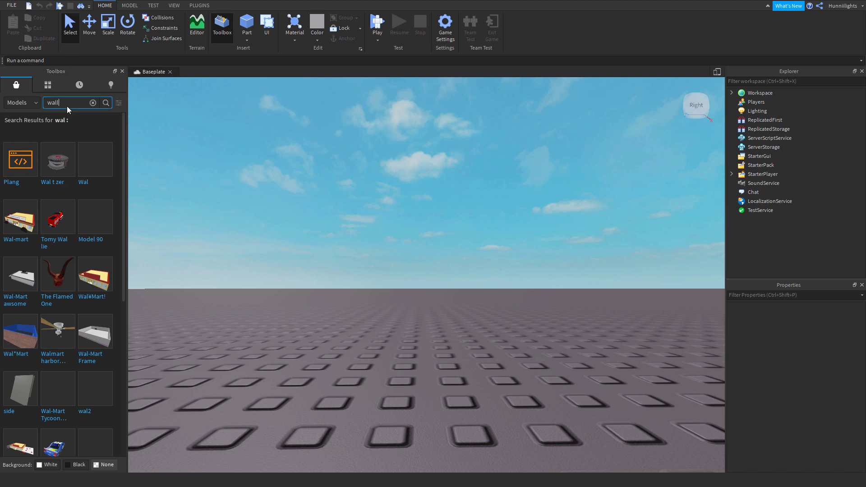
Refine the model search to 'wall' and union the wall with its window cut-out parts
{"action": "type", "text": "l"}
{"action": "key", "text": "Return"}
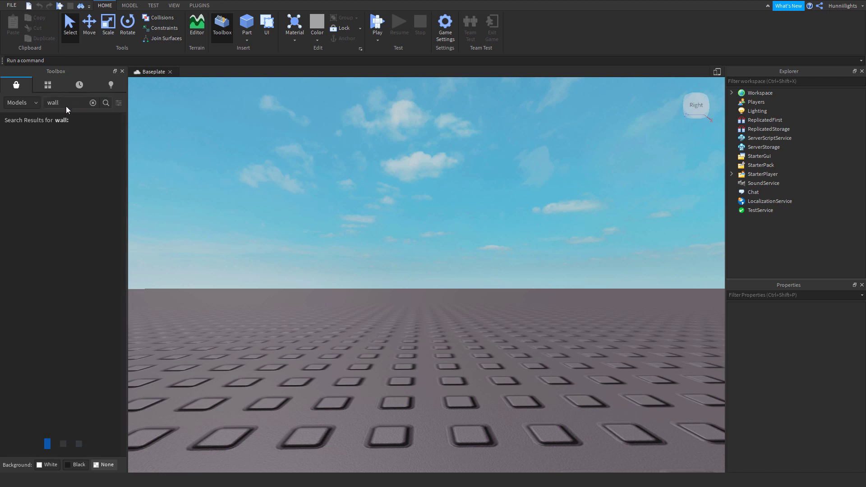
{"action": "mouse_move", "coordinate": [28, 180]}
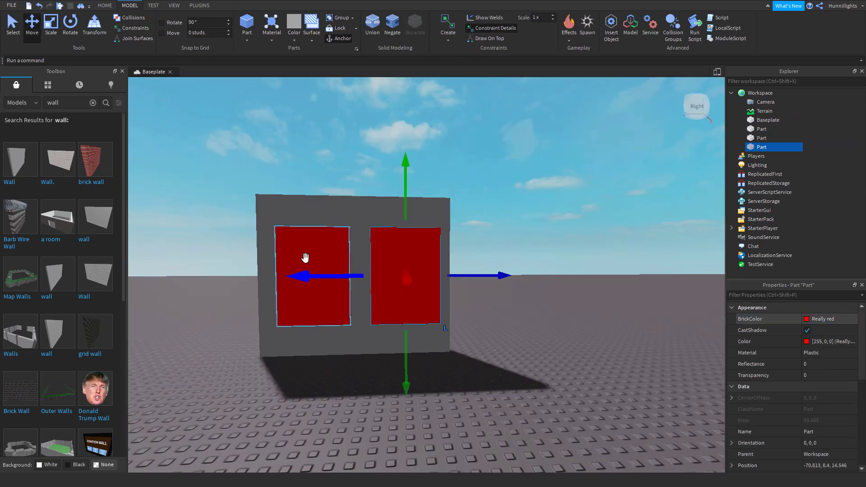
{"action": "key", "text": "ctrl+shift+g"}
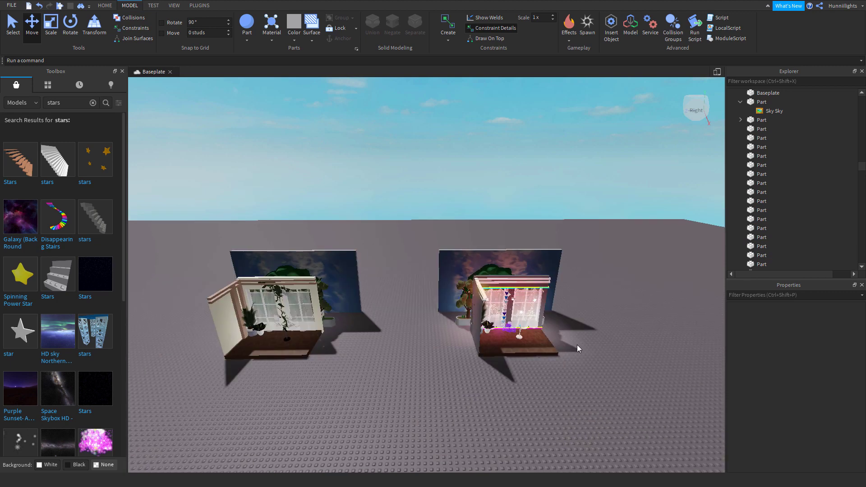
Select the right and left room builds and tilt the view down toward them
{"action": "left_click", "coordinate": [415, 354]}
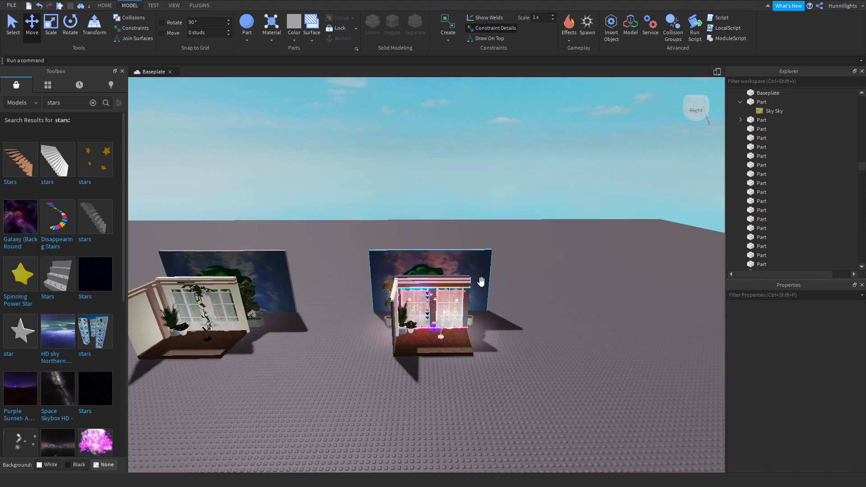
{"action": "key", "text": "a"}
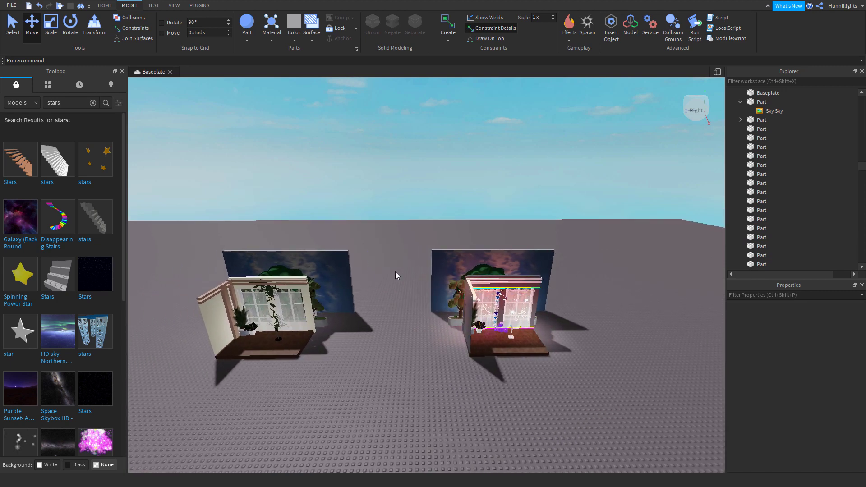
{"action": "left_click", "coordinate": [382, 335]}
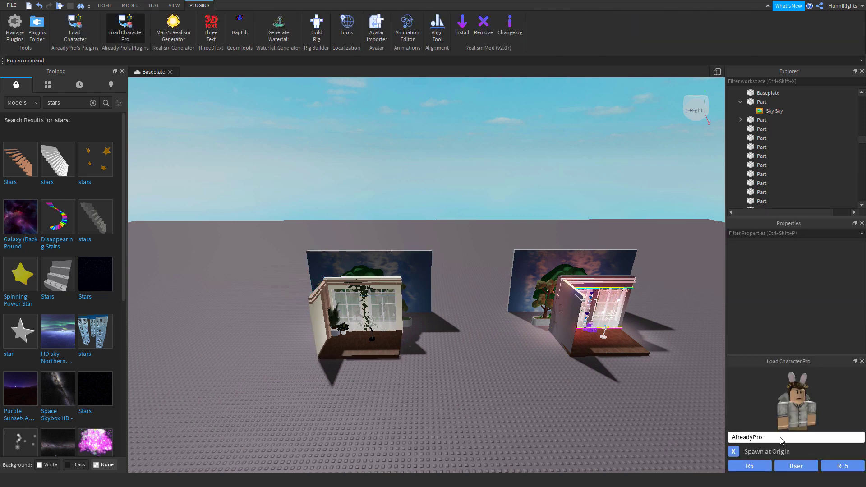
{"action": "right_click_drag", "start_coordinate": [583, 382], "coordinate": [582, 380]}
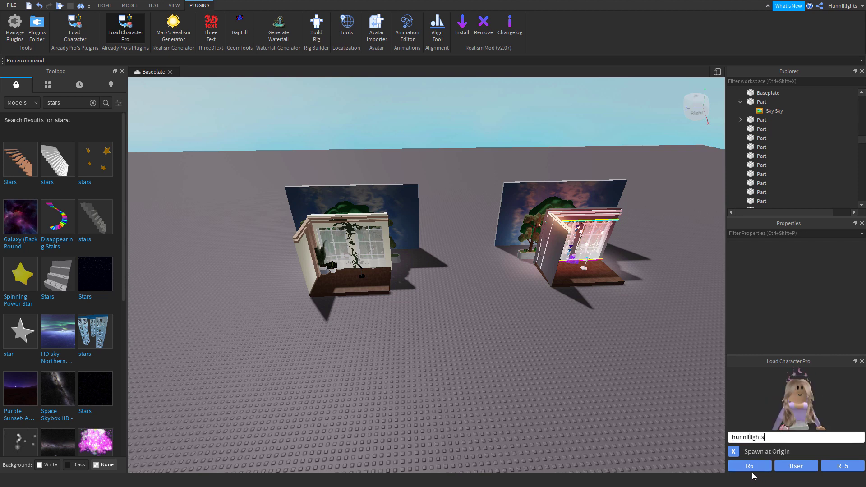
Close the character loader, then frame and select the spawned character and its bow's hat attachment
{"action": "left_click", "coordinate": [861, 361]}
{"action": "key", "text": "f"}
{"action": "left_click", "coordinate": [470, 363]}
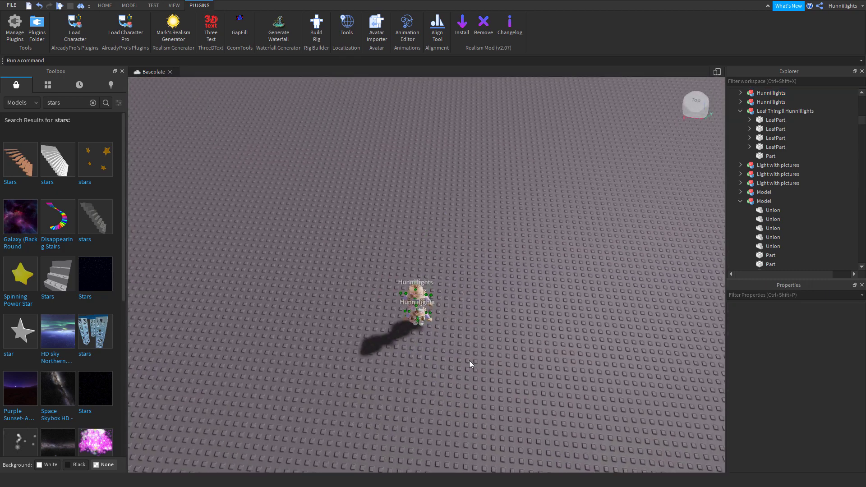
{"action": "left_click", "coordinate": [410, 296]}
{"action": "key", "text": "f"}
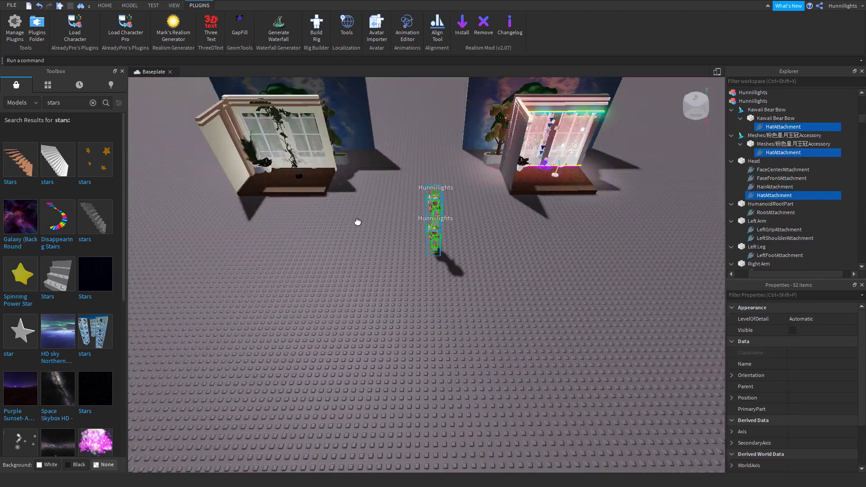
{"action": "left_click", "coordinate": [359, 183]}
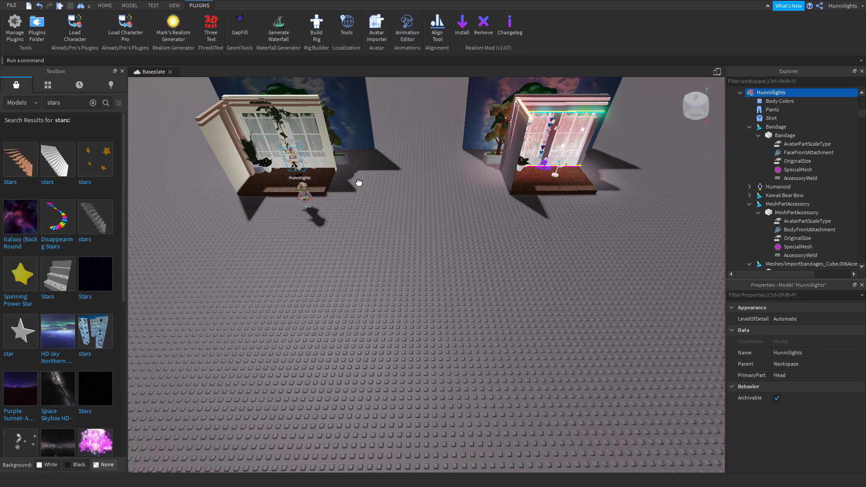
{"action": "left_click", "coordinate": [443, 209]}
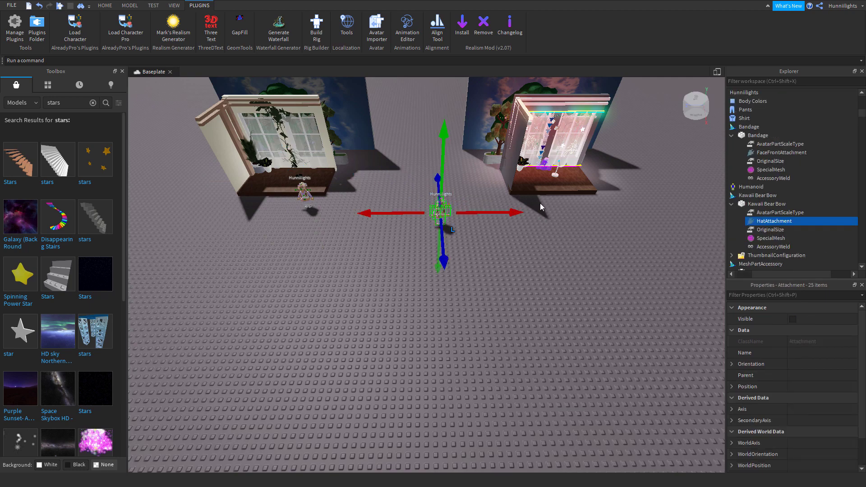
{"action": "scroll", "coordinate": [267, 221], "scroll_direction": "up", "scroll_amount": 5}
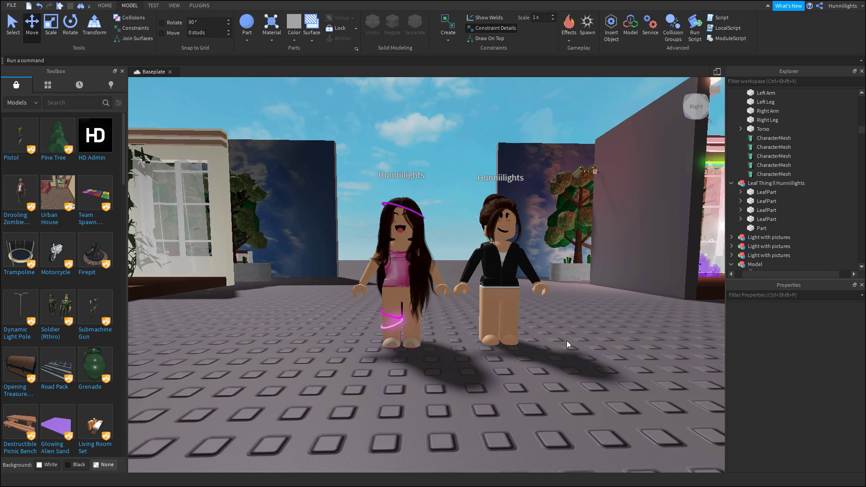
Box-select all the parts of the right room build, then bring up Blender
{"action": "scroll", "coordinate": [567, 340], "scroll_direction": "down", "scroll_amount": 5}
{"action": "scroll", "coordinate": [360, 219], "scroll_direction": "up", "scroll_amount": 2}
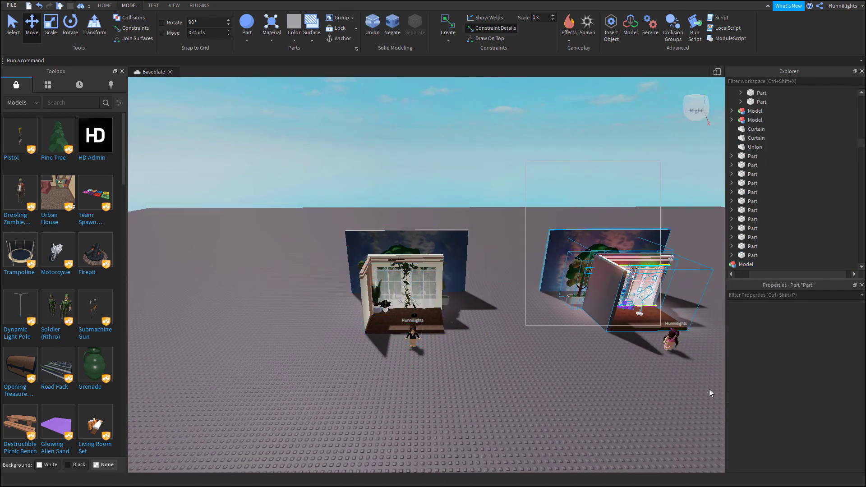
{"action": "left_click_drag", "start_coordinate": [709, 392], "coordinate": [421, 134]}
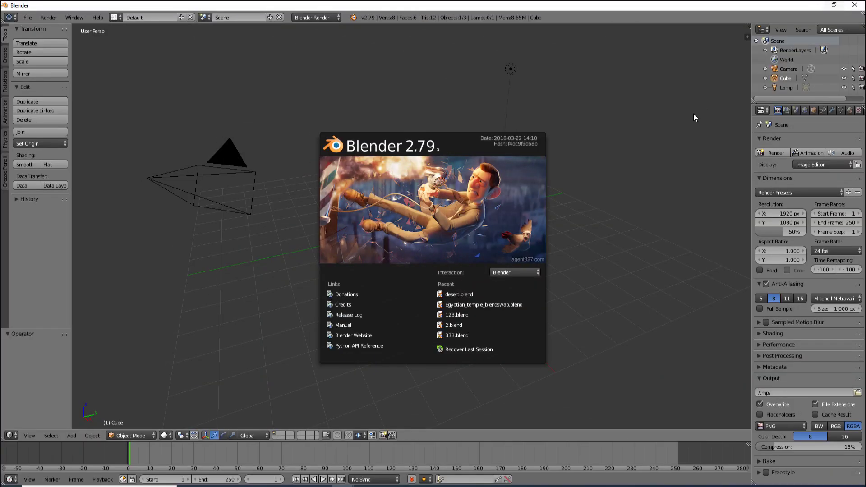
{"action": "left_click", "coordinate": [625, 212]}
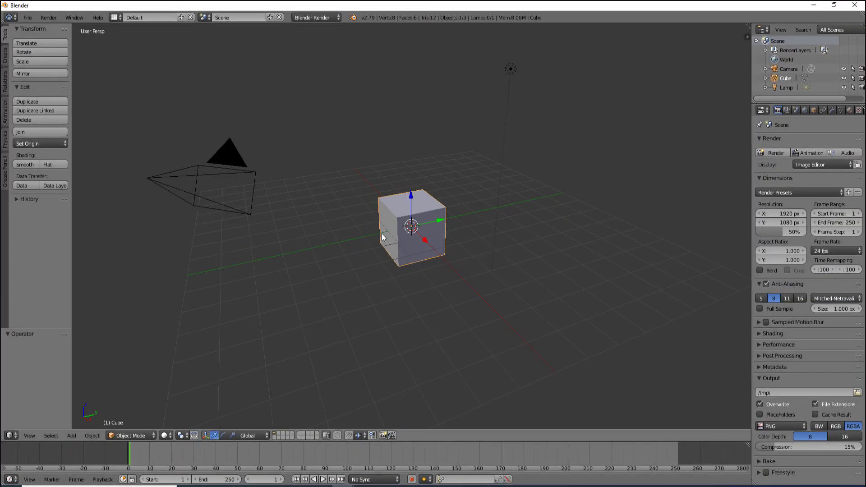
Delete the default cube and switch both Blender scenes' renderer to Cycles
{"action": "key", "text": "Delete"}
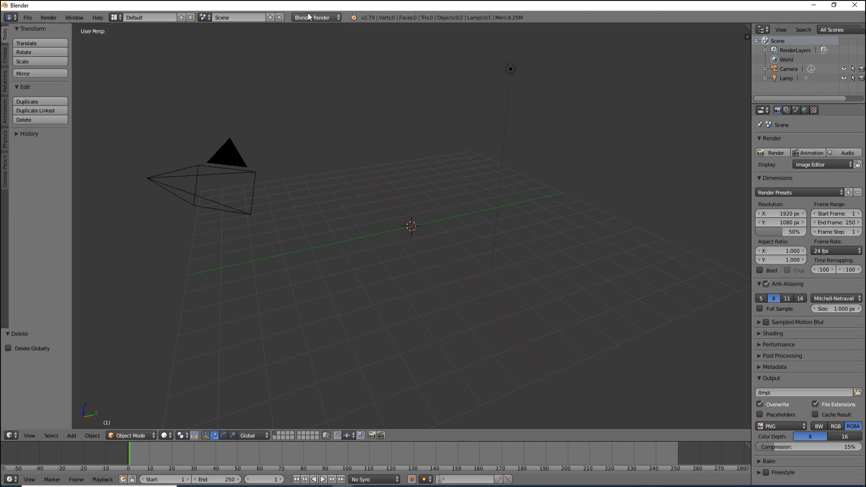
{"action": "left_click", "coordinate": [308, 15]}
{"action": "left_click", "coordinate": [326, 48]}
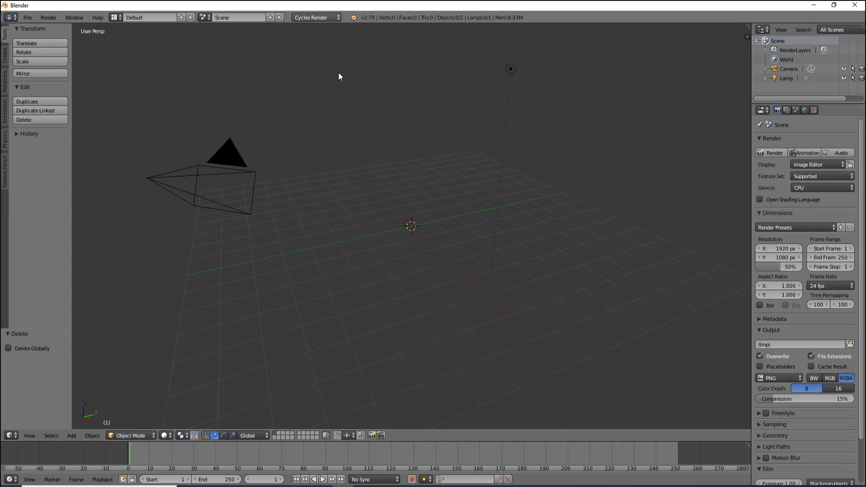
{"action": "left_click", "coordinate": [373, 476]}
{"action": "left_click", "coordinate": [322, 50]}
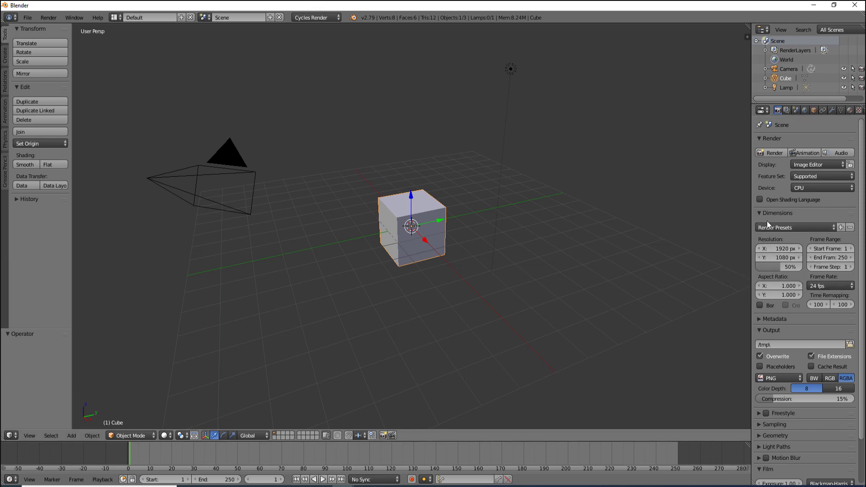
Set the render resolution to 1080 × 1920 with the scale raised to 85%
{"action": "left_click", "coordinate": [774, 248]}
{"action": "type", "text": "1"}
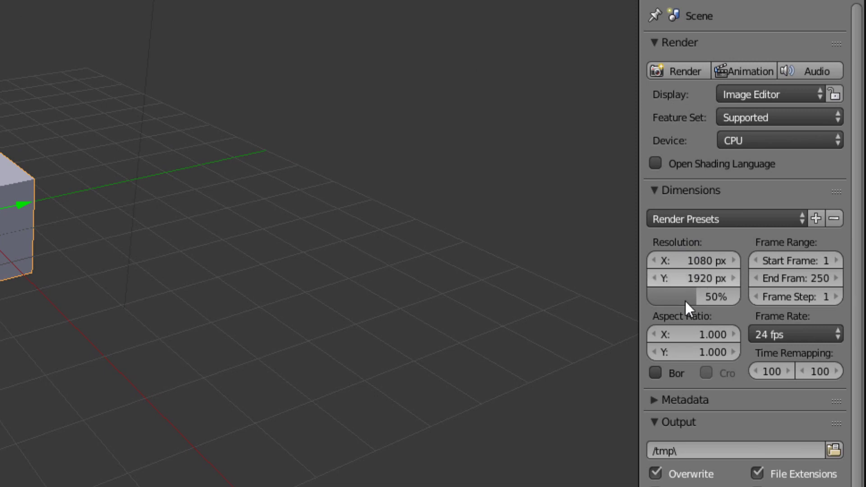
{"action": "left_click_drag", "start_coordinate": [696, 296], "coordinate": [722, 297]}
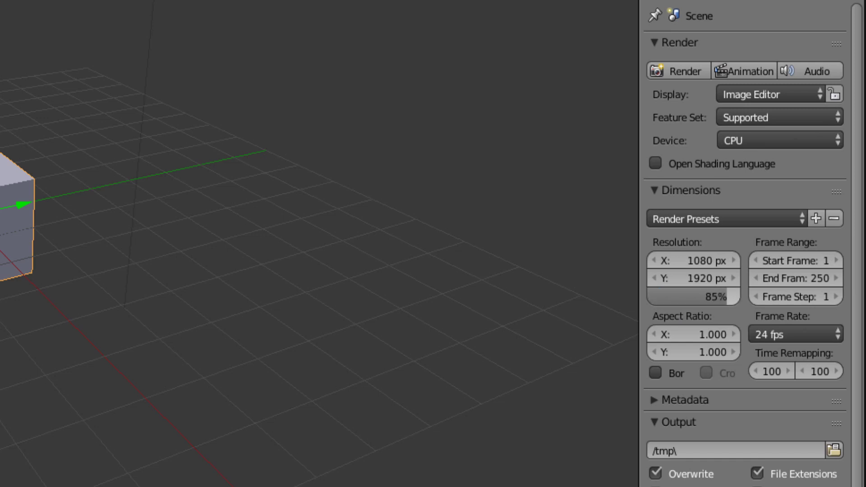
{"action": "scroll", "coordinate": [744, 315], "scroll_direction": "down", "scroll_amount": 4}
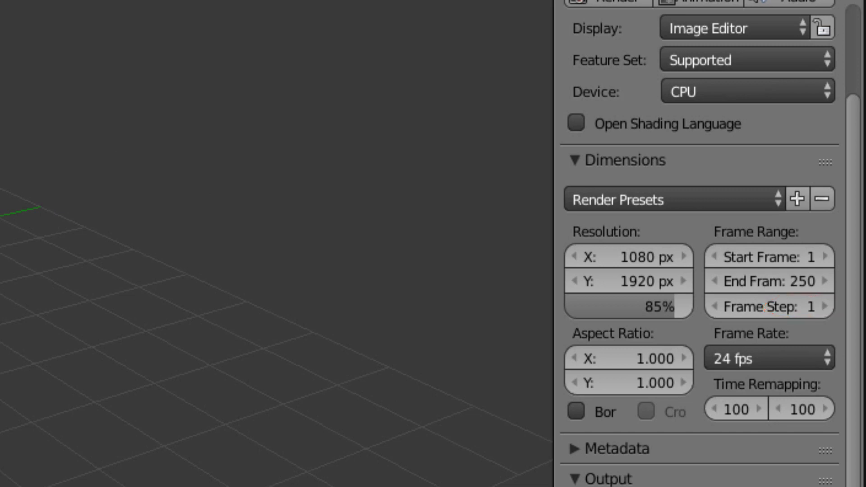
Output renders as AVI Raw to a chosen folder and render with GPU Compute
{"action": "left_click", "coordinate": [628, 352]}
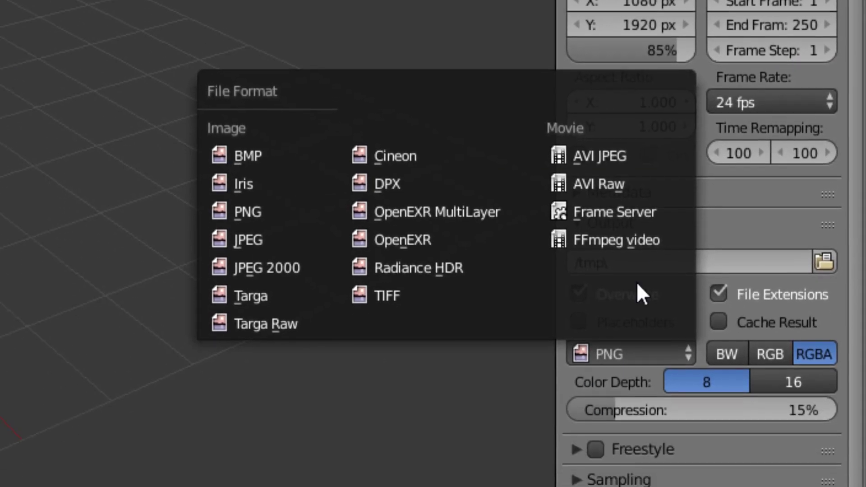
{"action": "left_click", "coordinate": [620, 185]}
{"action": "left_click", "coordinate": [824, 257]}
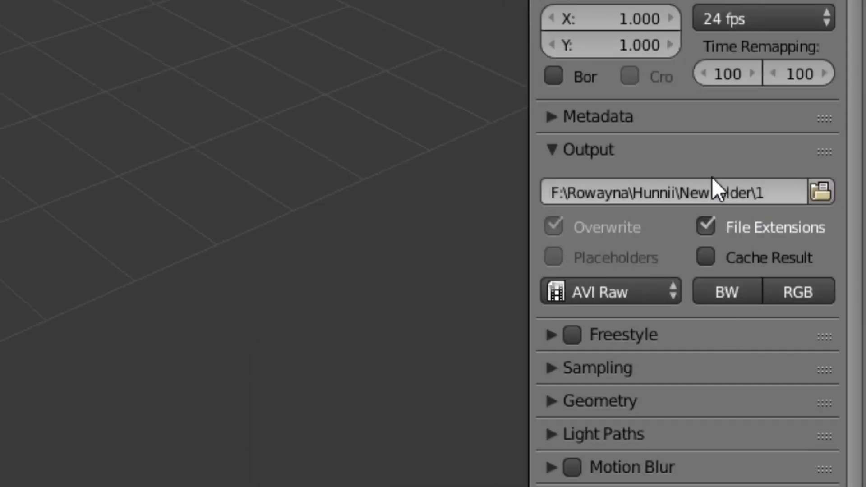
{"action": "scroll", "coordinate": [715, 271], "scroll_direction": "up", "scroll_amount": 10}
{"action": "left_click", "coordinate": [711, 243]}
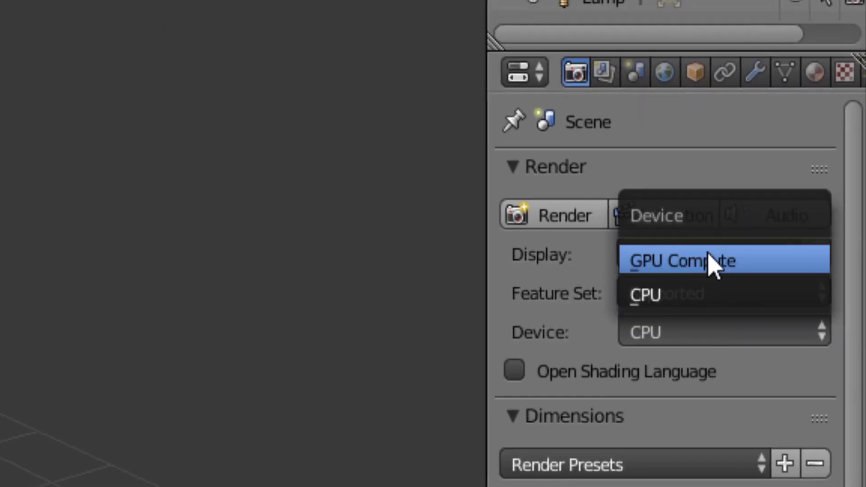
{"action": "left_click", "coordinate": [711, 264]}
{"action": "left_click", "coordinate": [735, 325]}
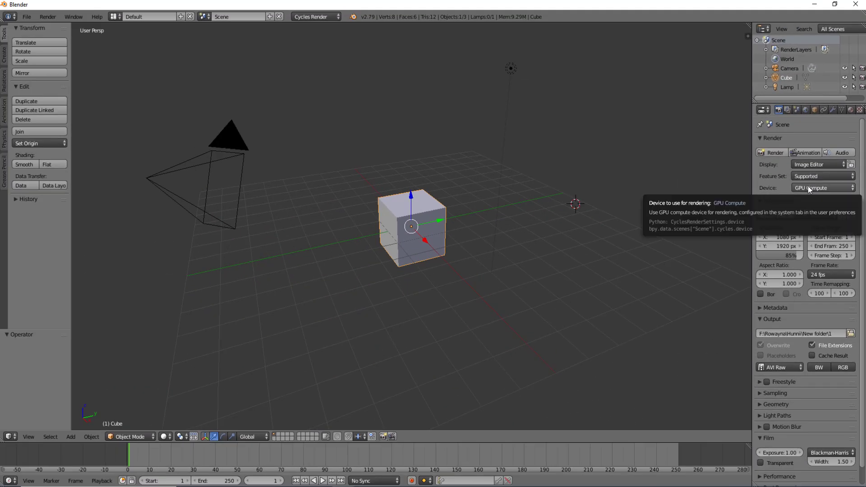
Turn on denoising for the render layer
{"action": "scroll", "coordinate": [793, 148], "scroll_direction": "down", "scroll_amount": 1}
{"action": "scroll", "coordinate": [794, 156], "scroll_direction": "up", "scroll_amount": 1}
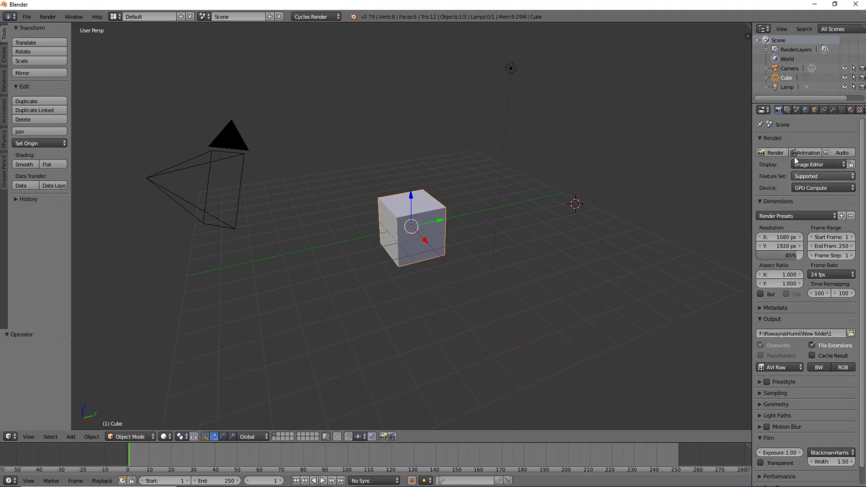
{"action": "left_click", "coordinate": [787, 110]}
{"action": "left_click", "coordinate": [766, 308]}
{"action": "left_click", "coordinate": [774, 311]}
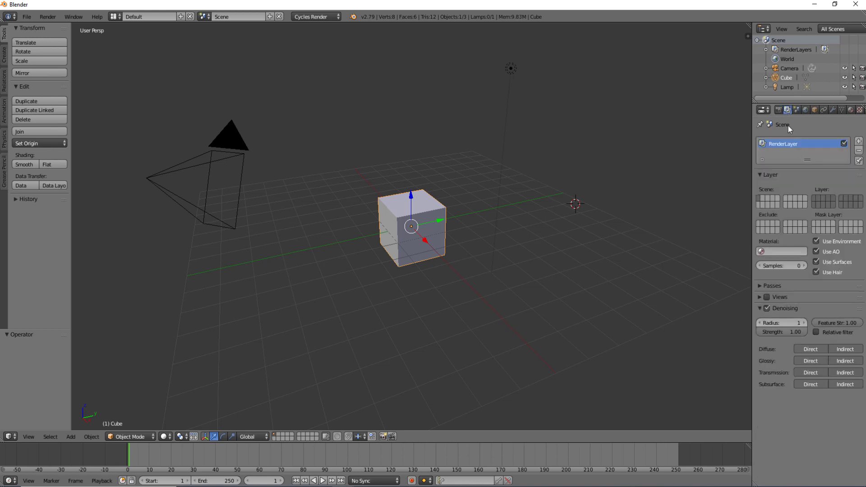
Review the scene, world, mesh and object settings, then return to the render layer settings
{"action": "left_click", "coordinate": [796, 110]}
{"action": "left_click", "coordinate": [805, 110]}
{"action": "left_click", "coordinate": [840, 110]}
{"action": "left_click", "coordinate": [813, 110]}
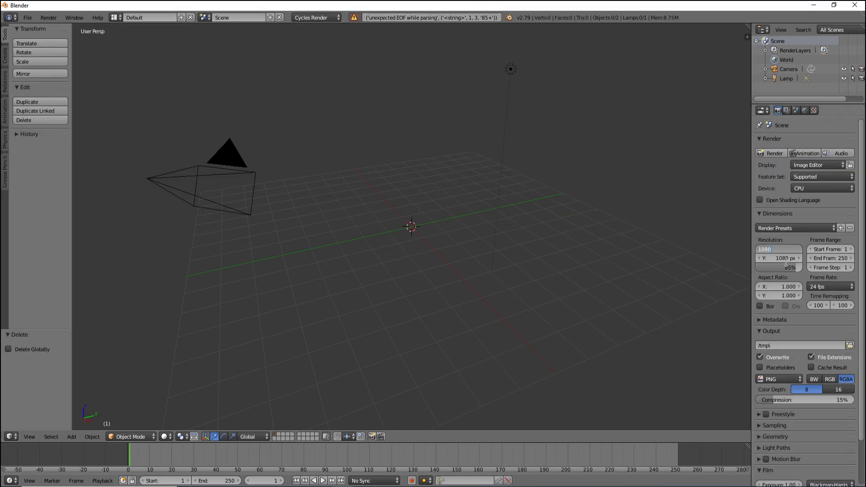
{"action": "left_click", "coordinate": [779, 378]}
{"action": "left_click", "coordinate": [787, 111]}
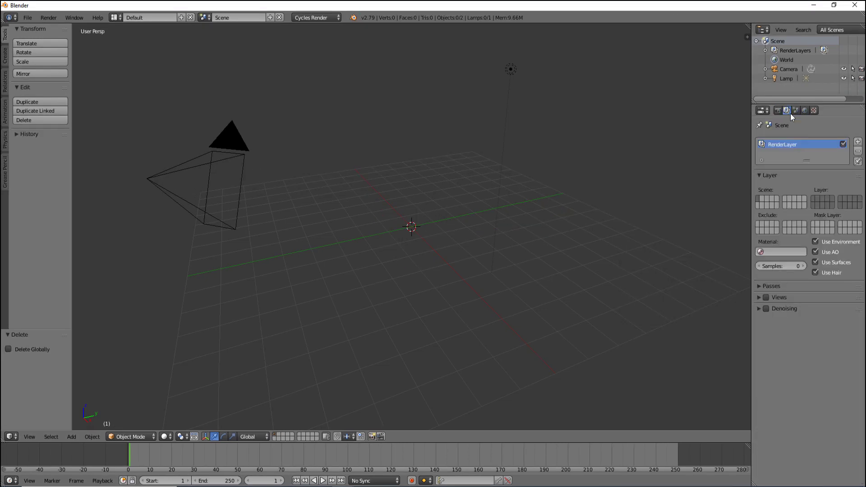
Import the exported Roblox stage and characters into the empty-scene Blender window
{"action": "left_click", "coordinate": [381, 464]}
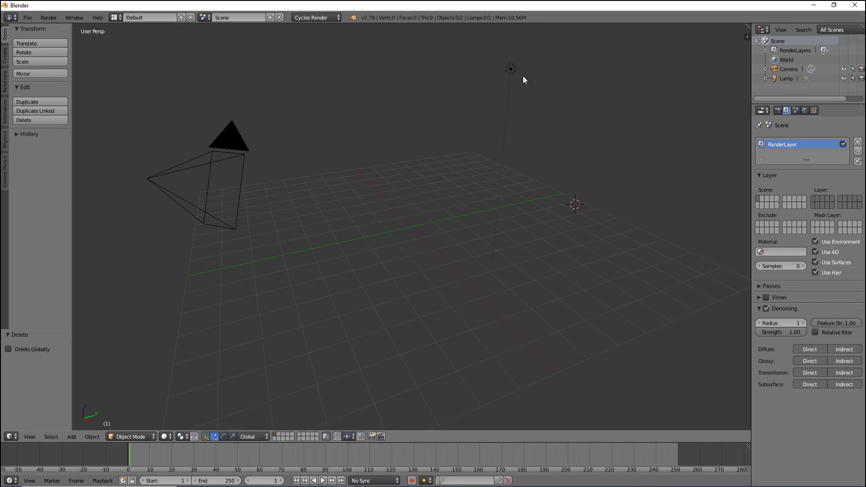
{"action": "left_click", "coordinate": [27, 18]}
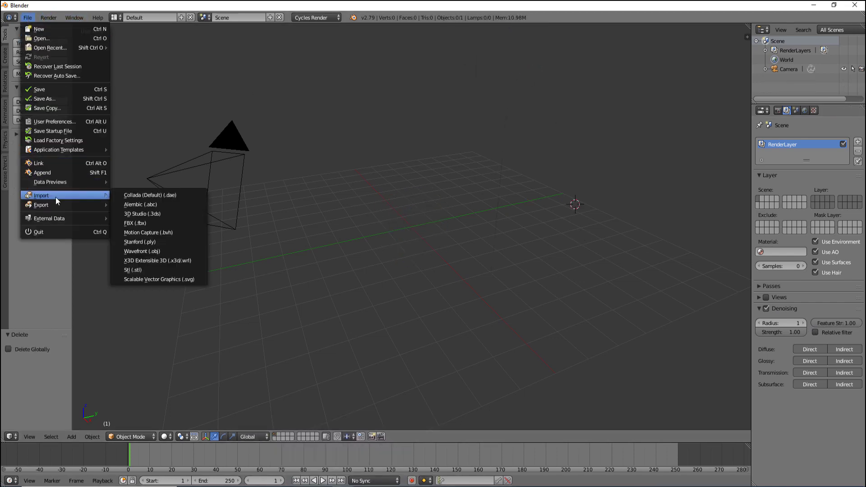
{"action": "mouse_move", "coordinate": [350, 476]}
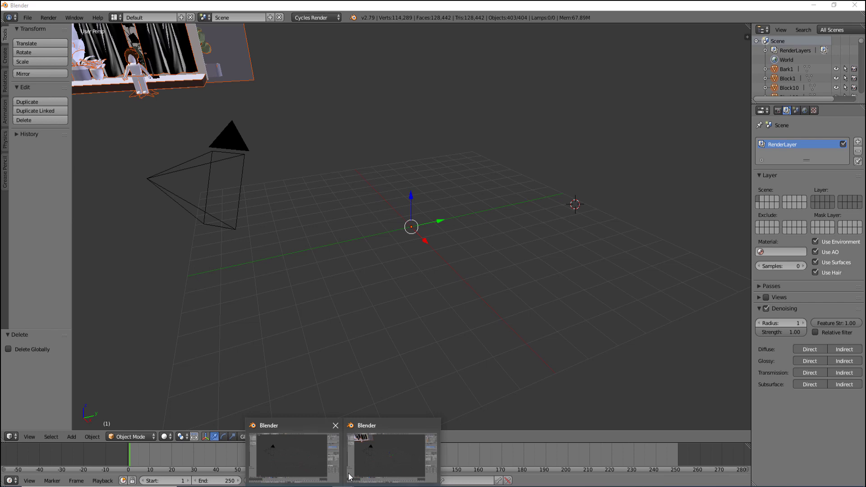
{"action": "left_click", "coordinate": [307, 460]}
{"action": "left_click", "coordinate": [31, 18]}
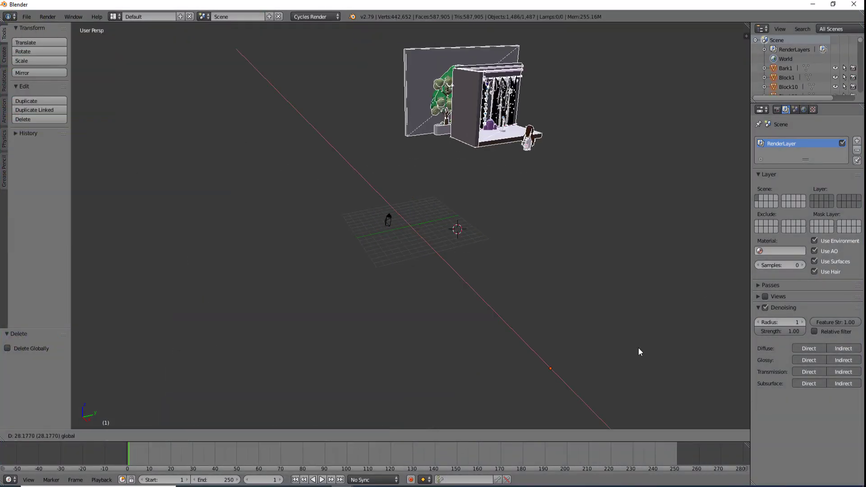
Slide the imported model along Y and raise the hair onto the character's head
{"action": "left_click_drag", "start_coordinate": [638, 350], "coordinate": [448, 315]}
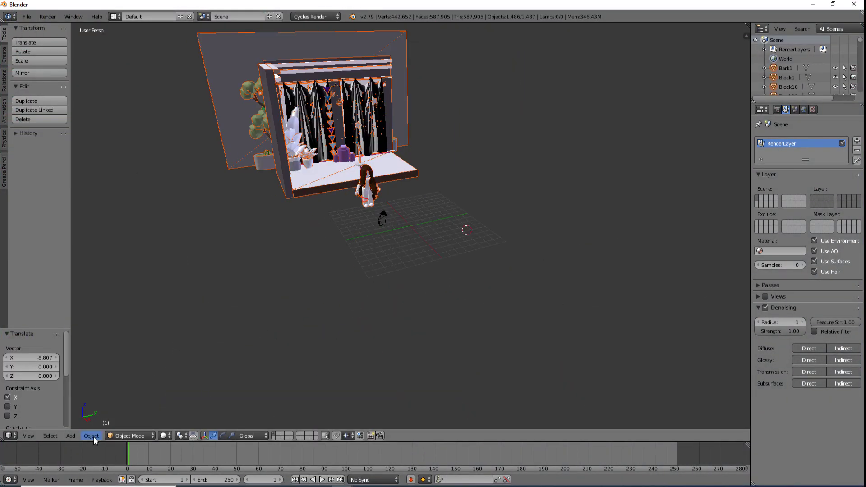
{"action": "left_click", "coordinate": [91, 435]}
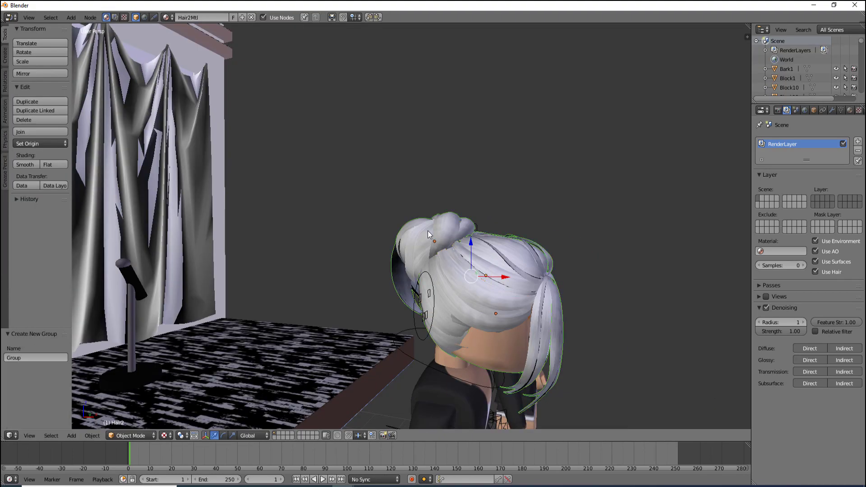
{"action": "key", "text": "g"}
{"action": "key", "text": "z"}
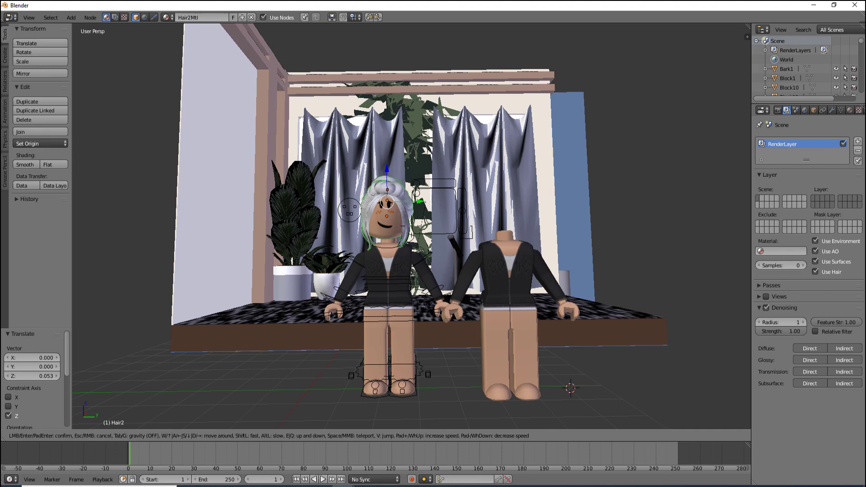
Delete the spare headless body and walk the view up to the character
{"action": "left_click", "coordinate": [516, 380]}
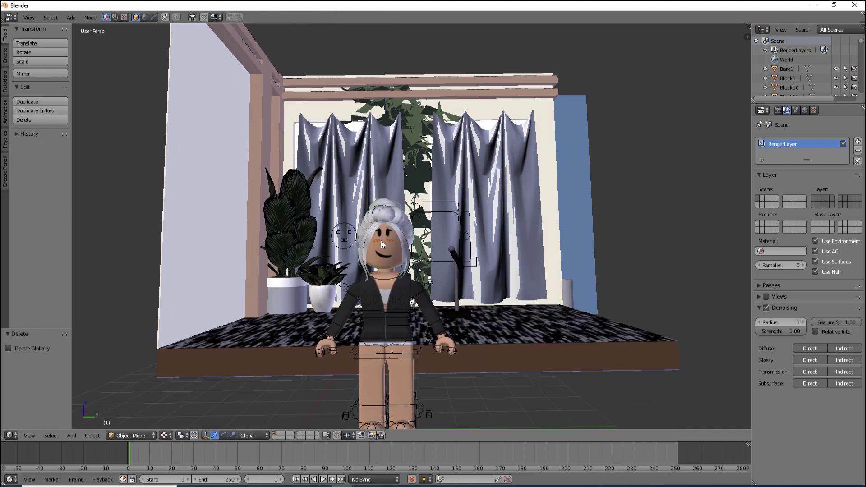
{"action": "left_click", "coordinate": [381, 240]}
{"action": "key", "text": "shift+f"}
{"action": "key", "text": "w"}
{"action": "left_click", "coordinate": [413, 230]}
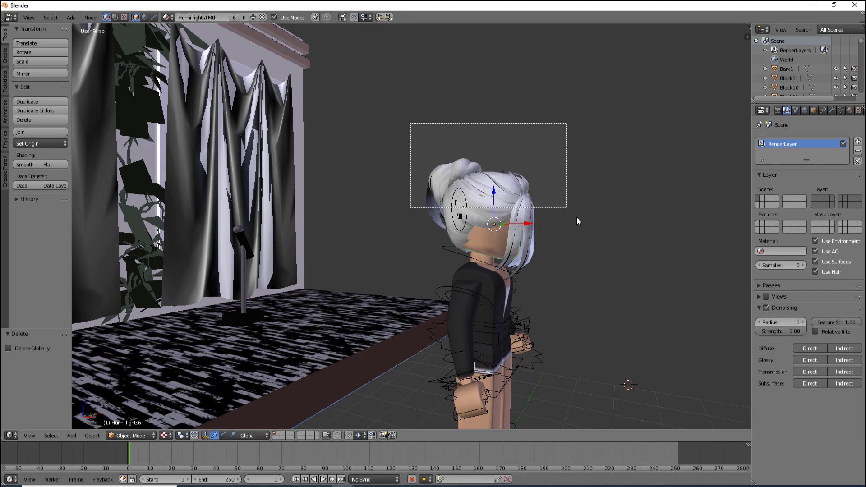
{"action": "key", "text": "shift+f"}
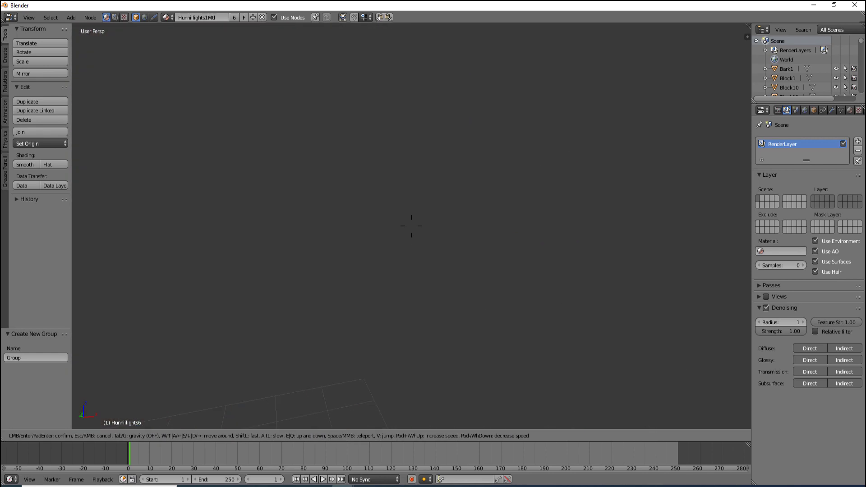
{"action": "left_click", "coordinate": [411, 226]}
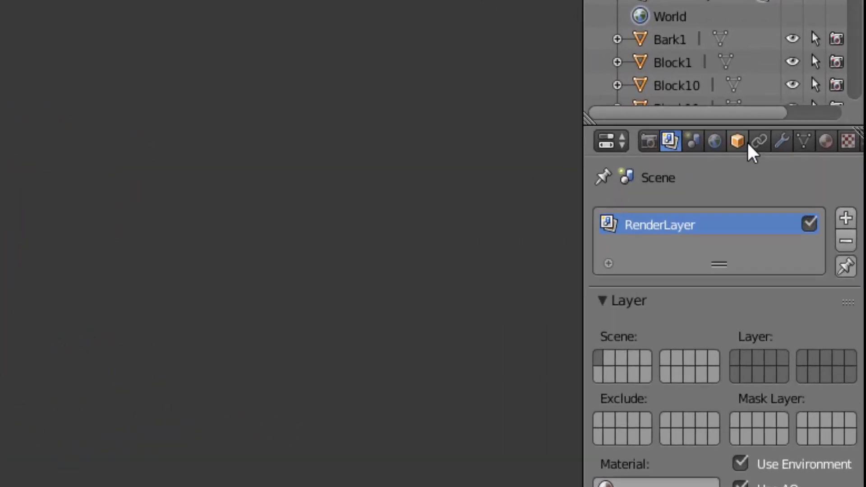
Check the hair's group in its object settings
{"action": "left_click", "coordinate": [737, 141]}
{"action": "scroll", "coordinate": [825, 253], "scroll_direction": "down", "scroll_amount": 10}
{"action": "left_click", "coordinate": [822, 186]}
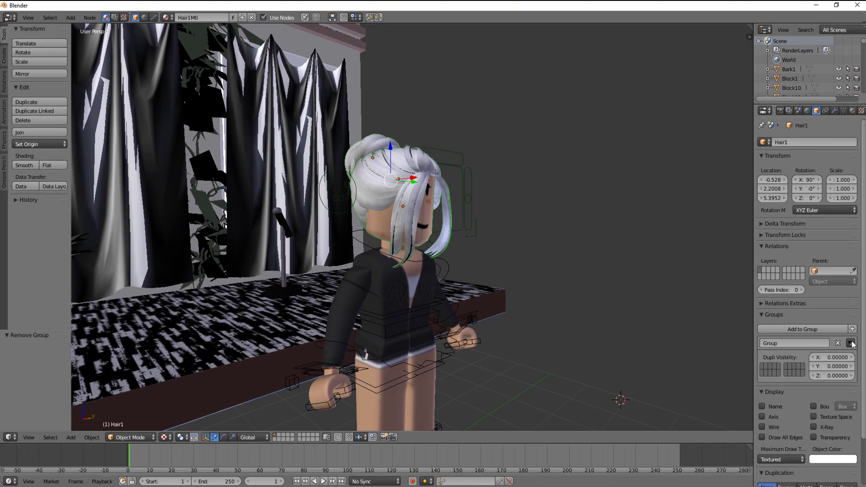
{"action": "key", "text": "w"}
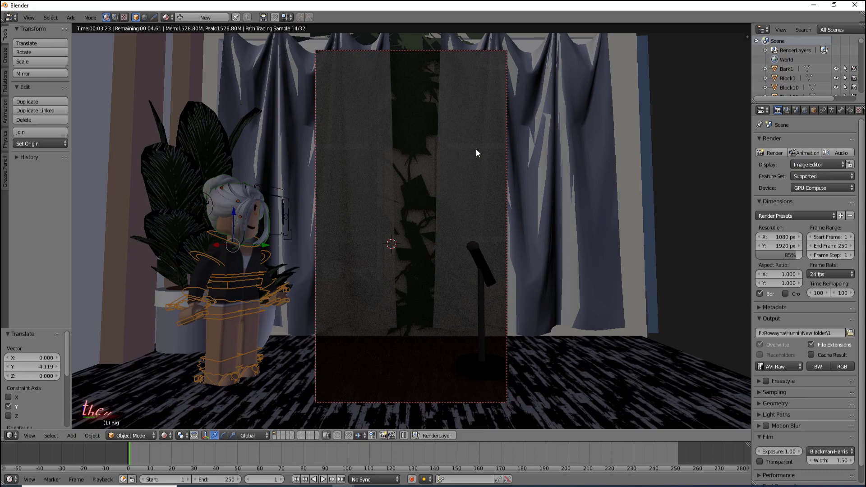
Use an Environment Texture image for the world colour, then view the selected object's settings
{"action": "left_click", "coordinate": [857, 208]}
{"action": "left_click", "coordinate": [684, 106]}
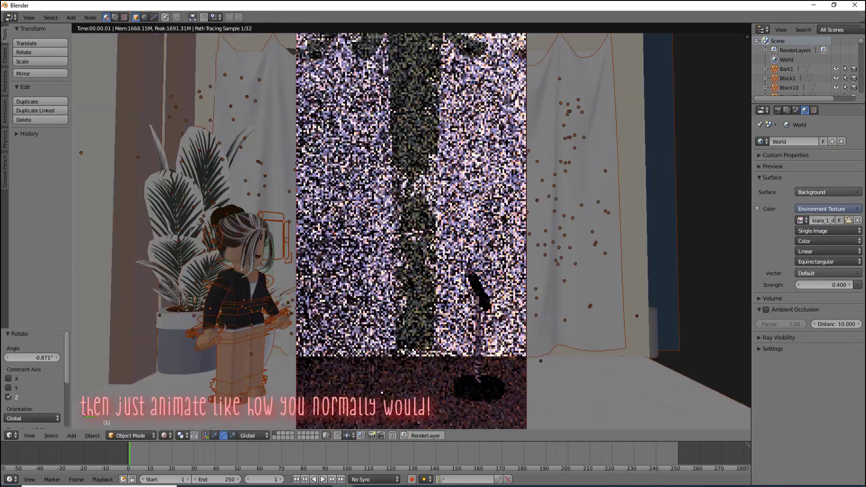
{"action": "left_click", "coordinate": [814, 112]}
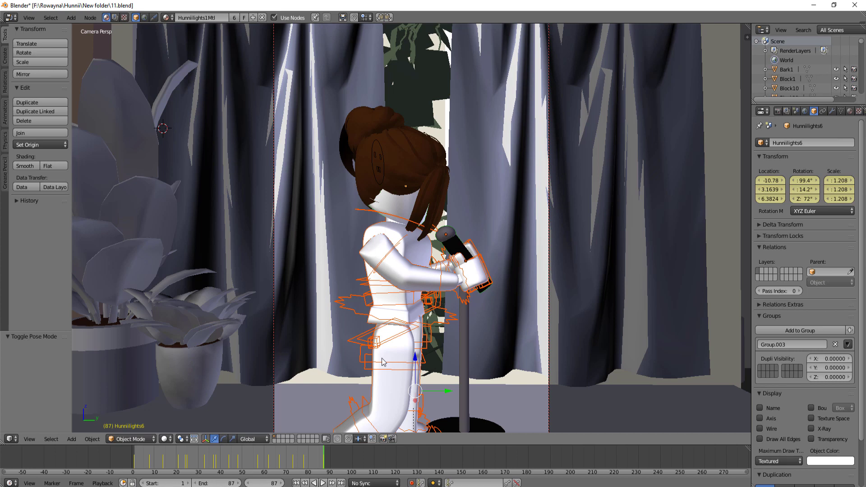
In the other Blender window, move the stage set along the X axis
{"action": "left_click", "coordinate": [368, 458]}
{"action": "middle_click_drag", "start_coordinate": [408, 272], "coordinate": [249, 196]}
{"action": "key", "text": "g"}
{"action": "key", "text": "x"}
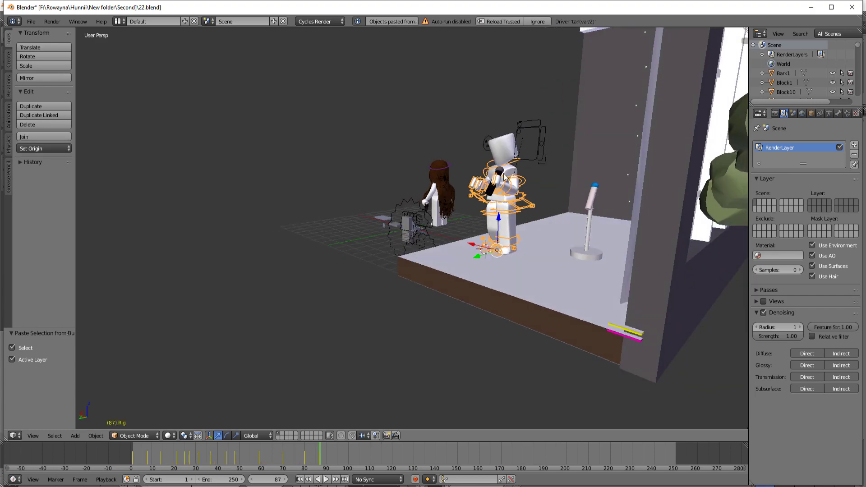
{"action": "middle_click_drag", "start_coordinate": [504, 182], "coordinate": [331, 385]}
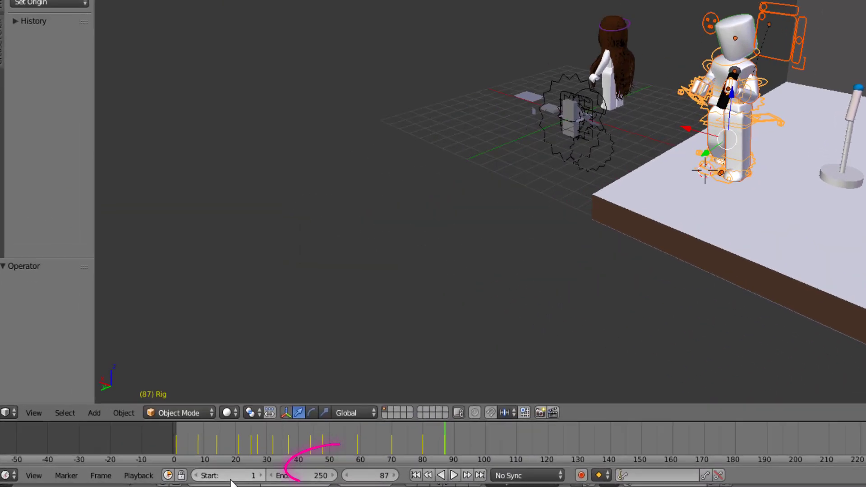
Set the animation start frame to 87 and look down on the stage and rig
{"action": "left_click", "coordinate": [165, 483]}
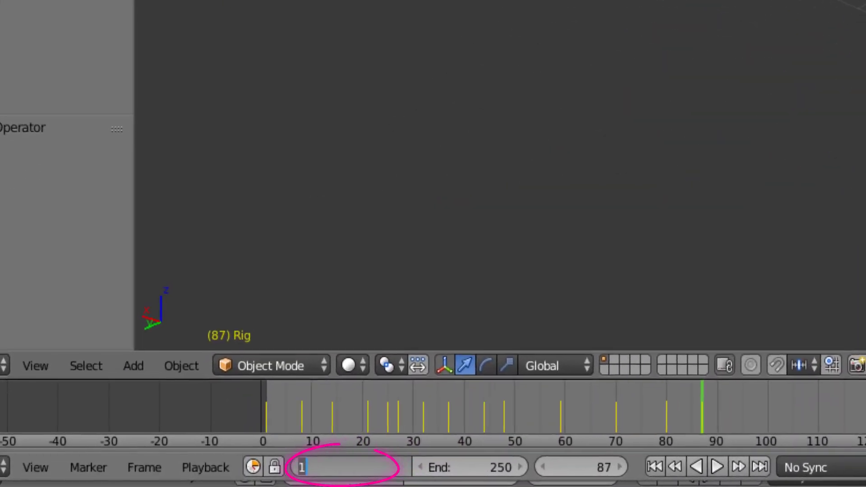
{"action": "type", "text": "8"}
{"action": "key", "text": "Return"}
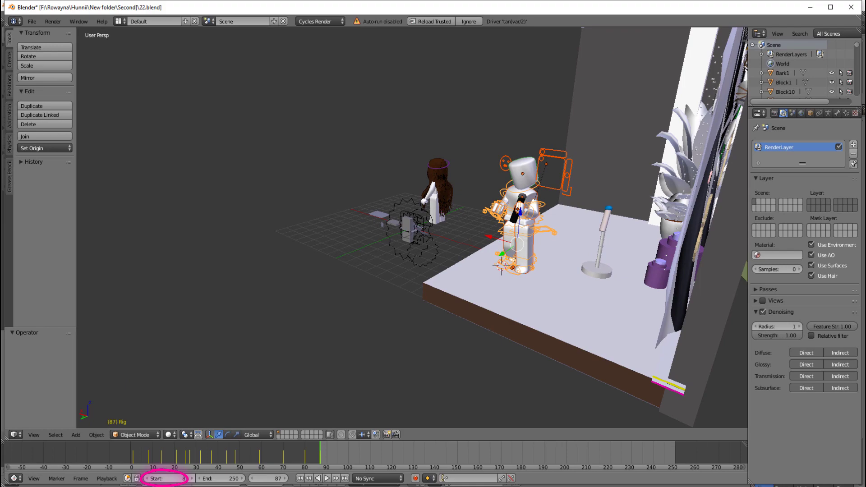
{"action": "middle_click_drag", "start_coordinate": [439, 166], "coordinate": [444, 223]}
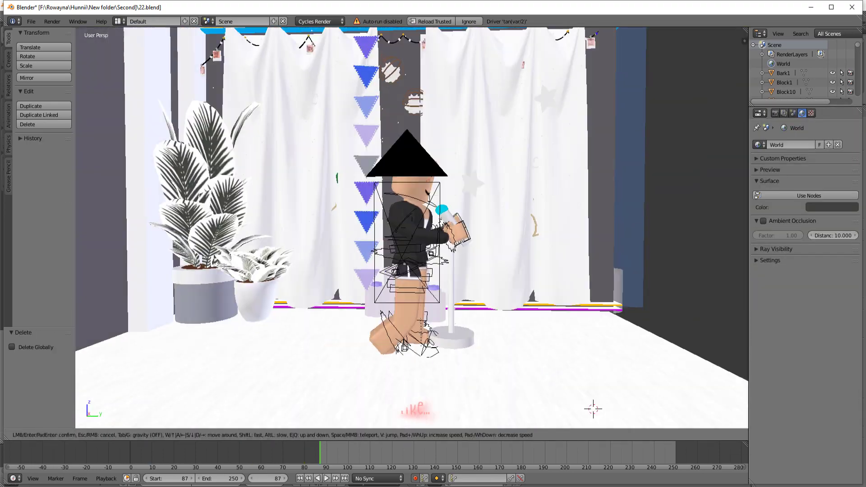
{"action": "key", "text": "Escape"}
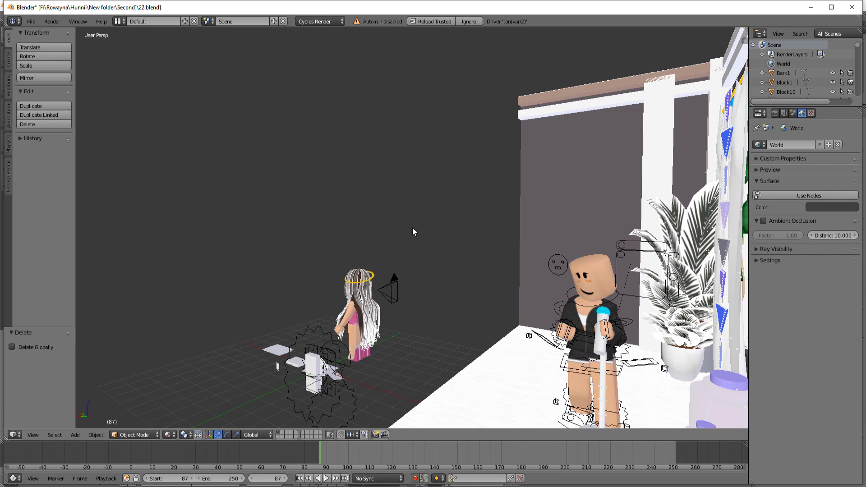
Add a plane beside the stage and rotate it upright
{"action": "key", "text": "shift+a"}
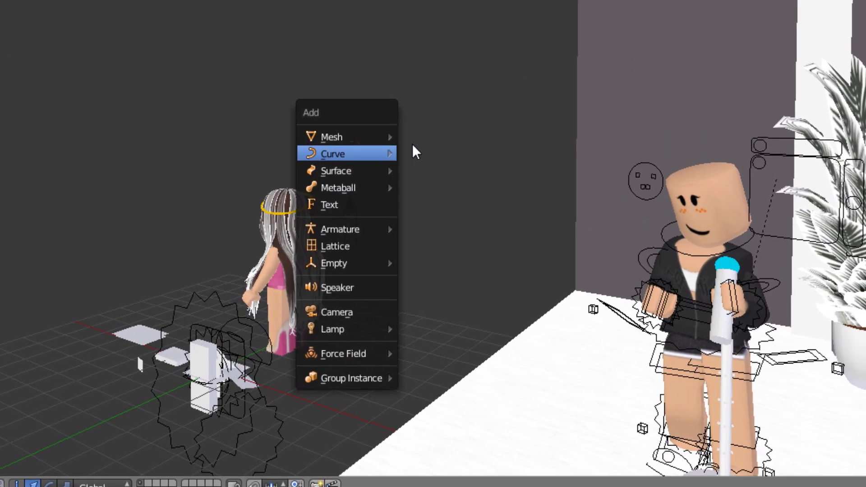
{"action": "mouse_move", "coordinate": [376, 134]}
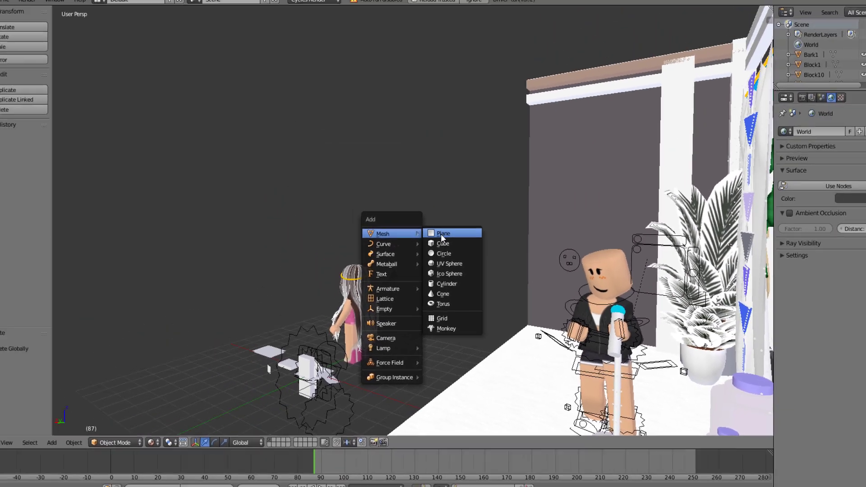
{"action": "left_click", "coordinate": [447, 155]}
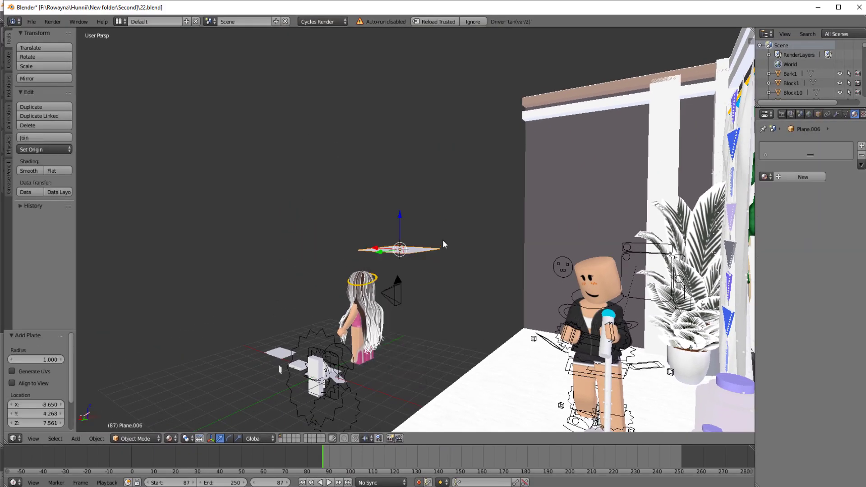
{"action": "middle_click_drag", "start_coordinate": [442, 240], "coordinate": [535, 212]}
{"action": "key", "text": "r"}
{"action": "left_click", "coordinate": [381, 253]}
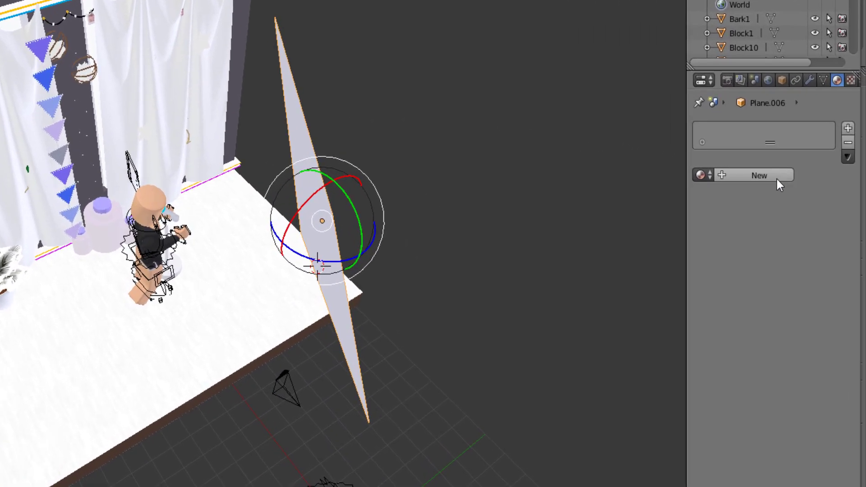
Give the plane a new Emission material with a violet colour
{"action": "left_click", "coordinate": [757, 180]}
{"action": "left_click", "coordinate": [789, 254]}
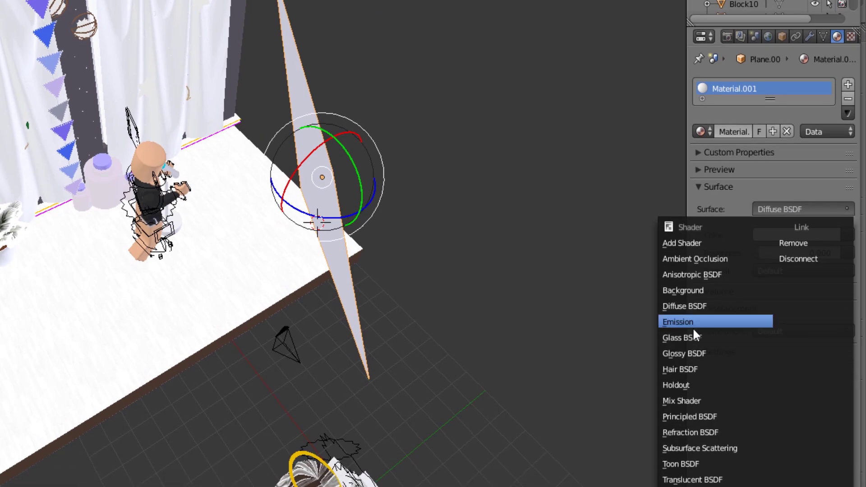
{"action": "left_click", "coordinate": [693, 323]}
{"action": "left_click", "coordinate": [827, 232]}
{"action": "left_click", "coordinate": [791, 101]}
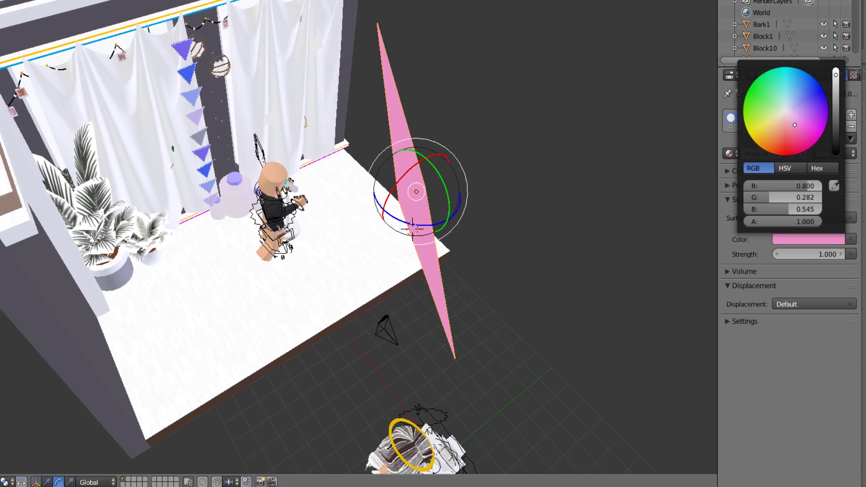
{"action": "left_click_drag", "start_coordinate": [795, 125], "coordinate": [800, 121]}
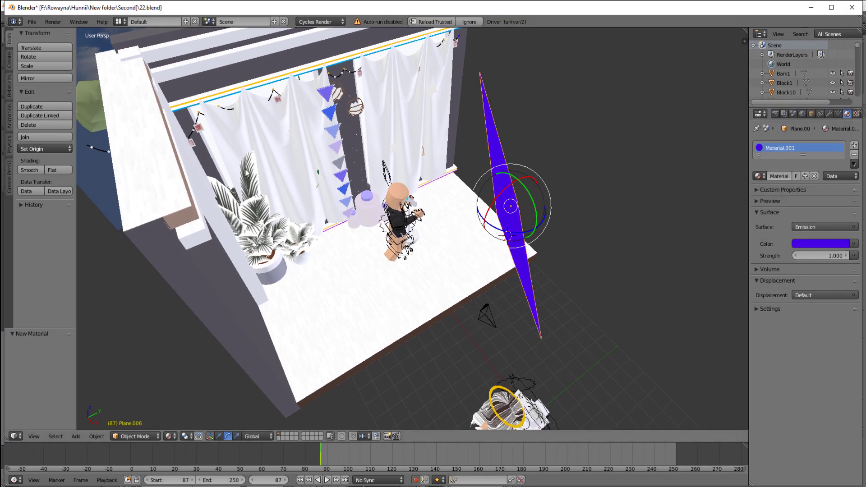
Preview the camera view in Rendered shading, then return to textured shading viewed from above
{"action": "key", "text": "KP_0"}
{"action": "left_click", "coordinate": [774, 114]}
{"action": "left_click", "coordinate": [201, 372]}
{"action": "left_click", "coordinate": [168, 436]}
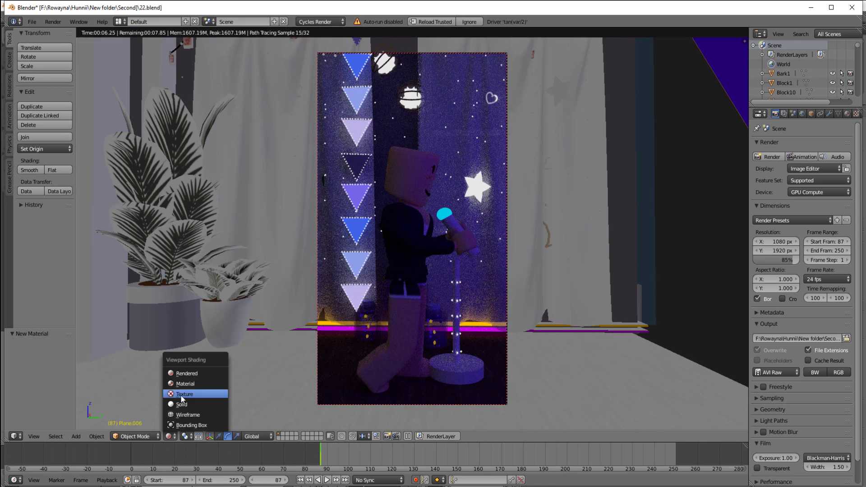
{"action": "left_click", "coordinate": [184, 393]}
{"action": "middle_click_drag", "start_coordinate": [190, 396], "coordinate": [443, 296]}
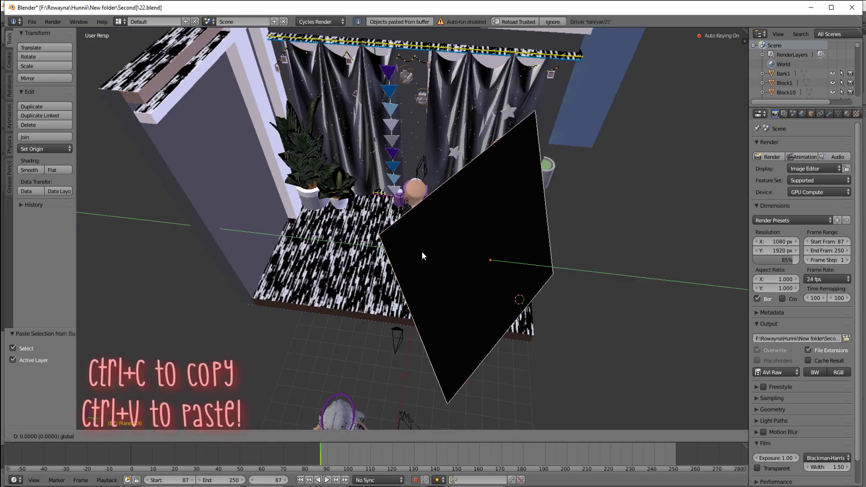
Move the pasted plane along Y and rotate it -92.9° about Z
{"action": "key", "text": "y"}
{"action": "left_click", "coordinate": [334, 248]}
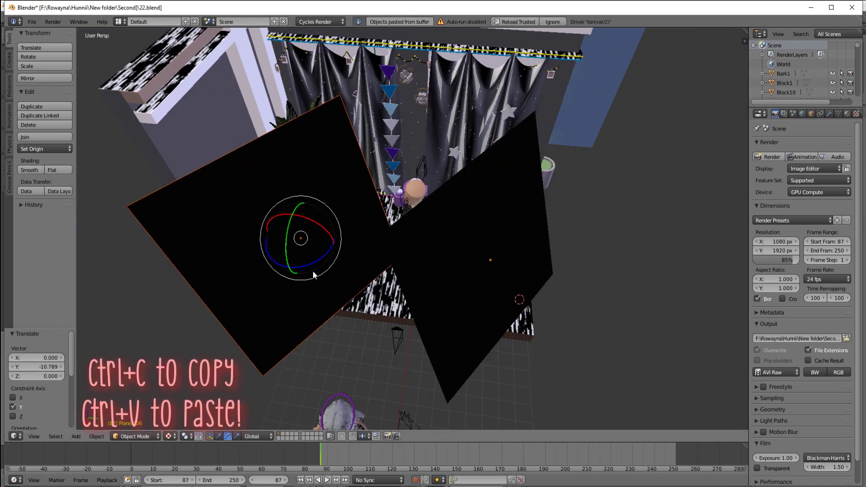
{"action": "key", "text": "r"}
{"action": "key", "text": "z"}
{"action": "left_click", "coordinate": [147, 335]}
{"action": "scroll", "coordinate": [147, 338], "scroll_direction": "up", "scroll_amount": 3}
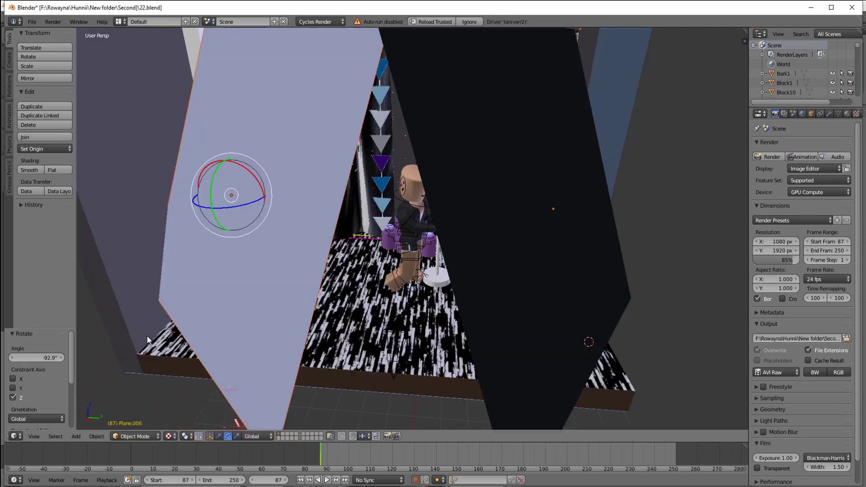
Set the second light's Emission colour to magenta and preview the camera view rendered
{"action": "key", "text": "KP_0"}
{"action": "scroll", "coordinate": [471, 180], "scroll_direction": "down", "scroll_amount": 3}
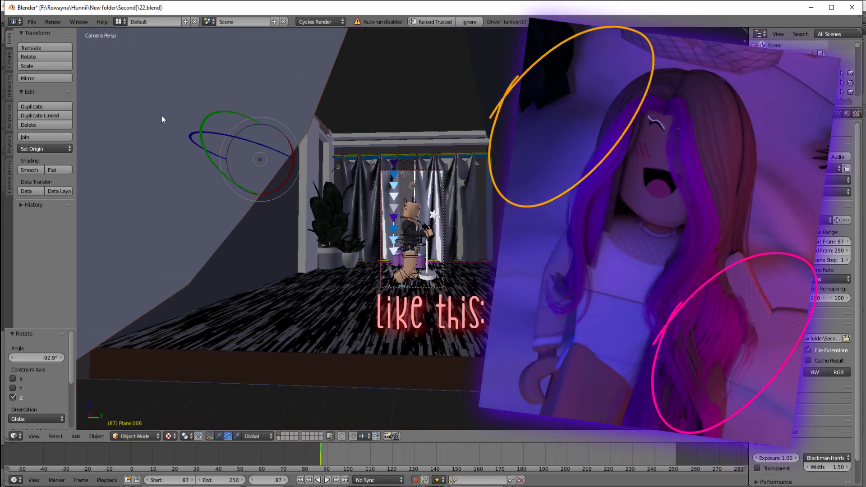
{"action": "left_click", "coordinate": [826, 244]}
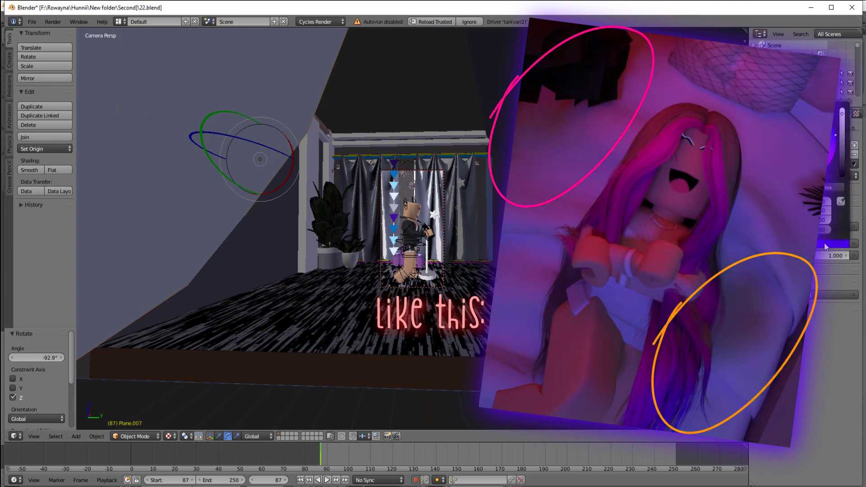
{"action": "scroll", "coordinate": [404, 305], "scroll_direction": "up", "scroll_amount": 3}
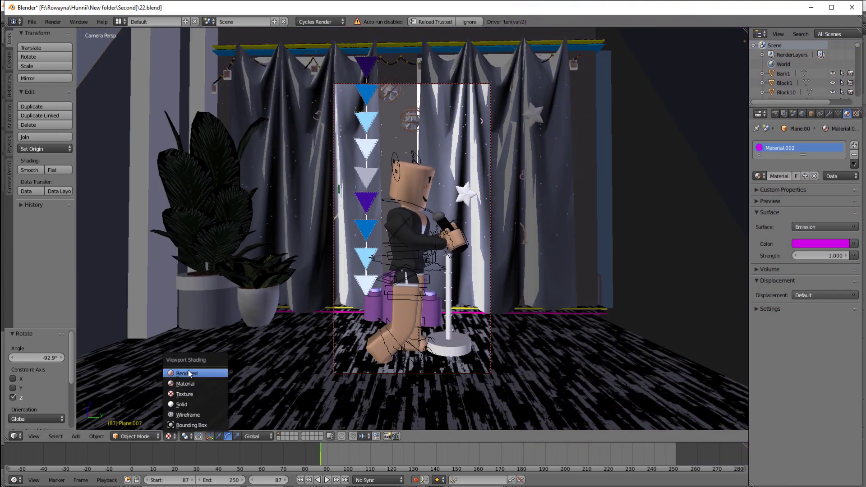
{"action": "left_click", "coordinate": [190, 373]}
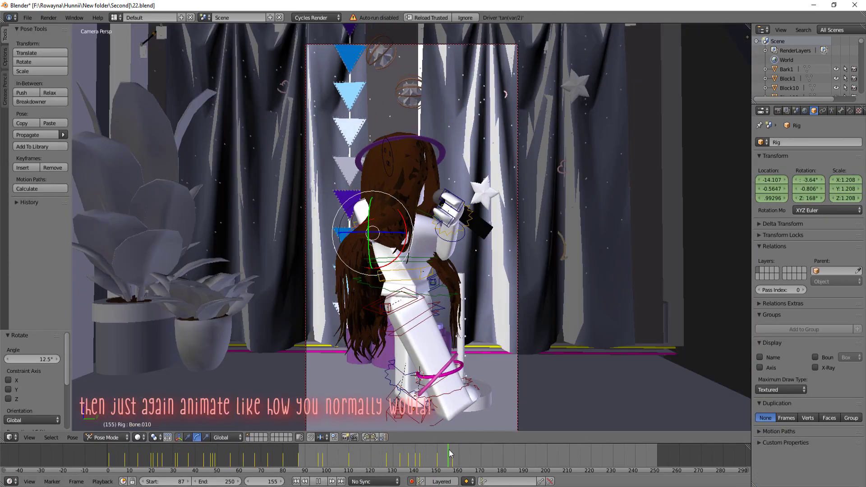
Keyframe the brown-haired character's current pose and begin rotating her hair for the next pose
{"action": "key", "text": "i"}
{"action": "left_click", "coordinate": [435, 152]}
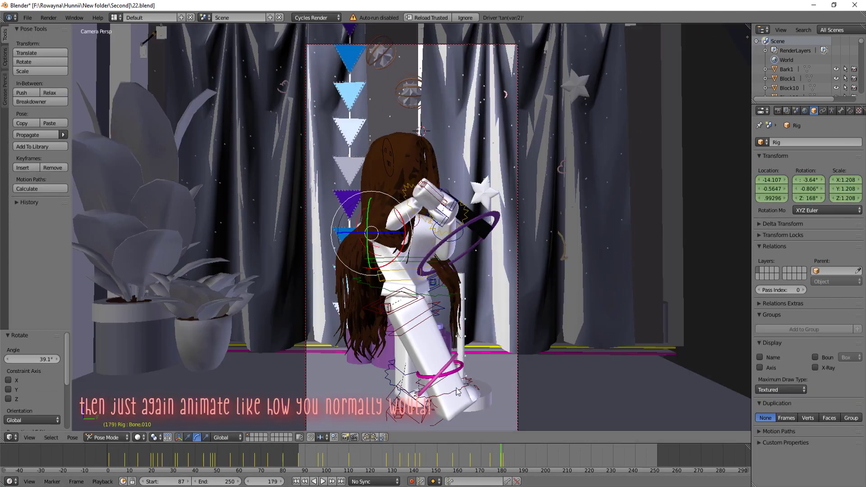
{"action": "key", "text": "r"}
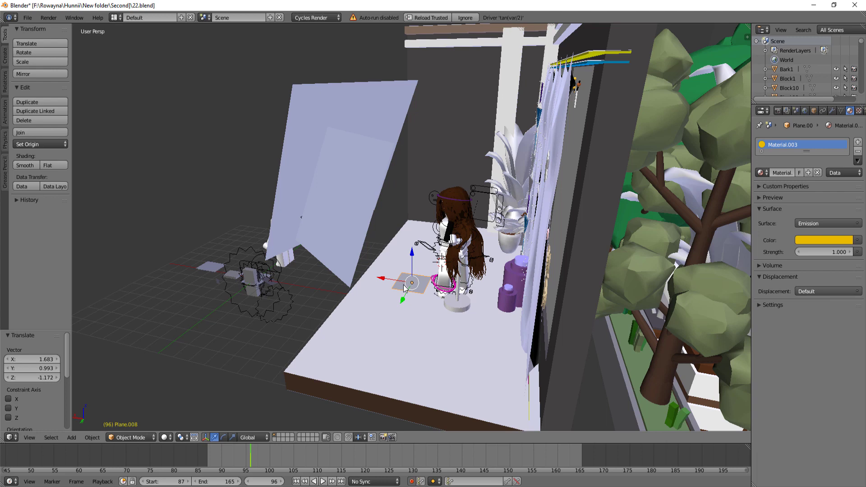
Move the yellow light plane beside the stage, viewed in solid shading
{"action": "middle_click_drag", "start_coordinate": [403, 285], "coordinate": [253, 342]}
{"action": "key", "text": "g"}
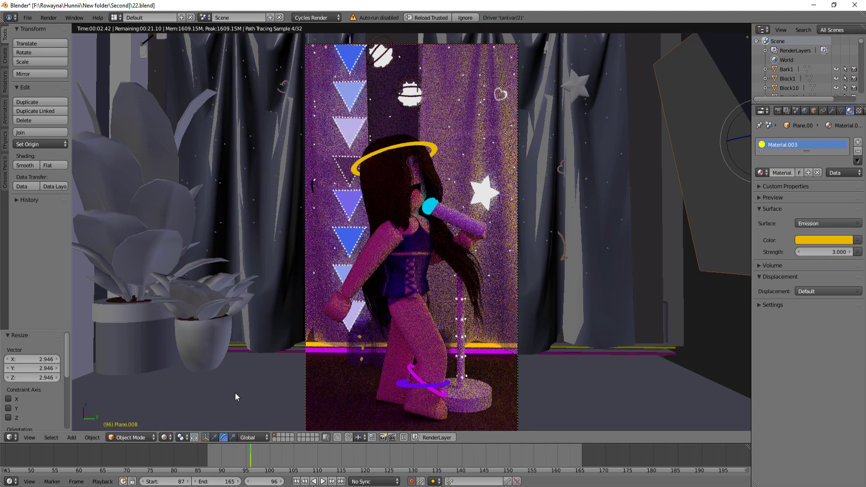
{"action": "left_click", "coordinate": [164, 437]}
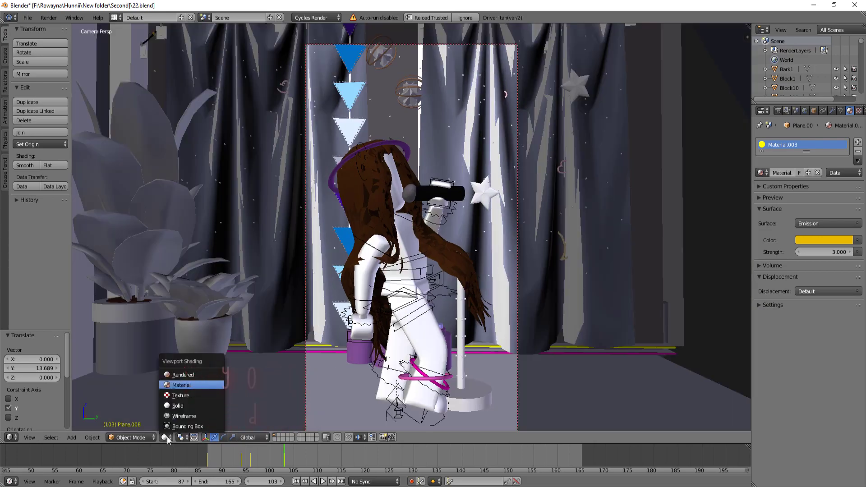
Check the coloured lights from the camera in Rendered shading and return to frame 88
{"action": "left_click", "coordinate": [190, 382]}
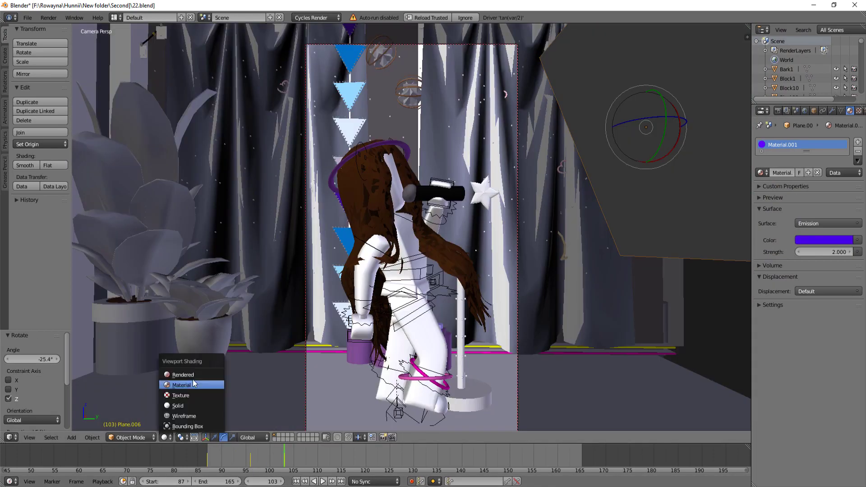
{"action": "left_click", "coordinate": [189, 377]}
{"action": "left_click", "coordinate": [177, 406]}
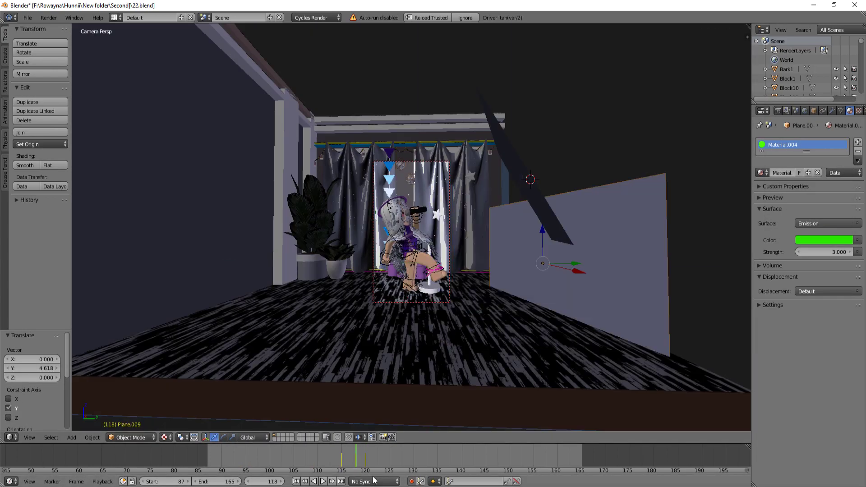
{"action": "left_click", "coordinate": [165, 437]}
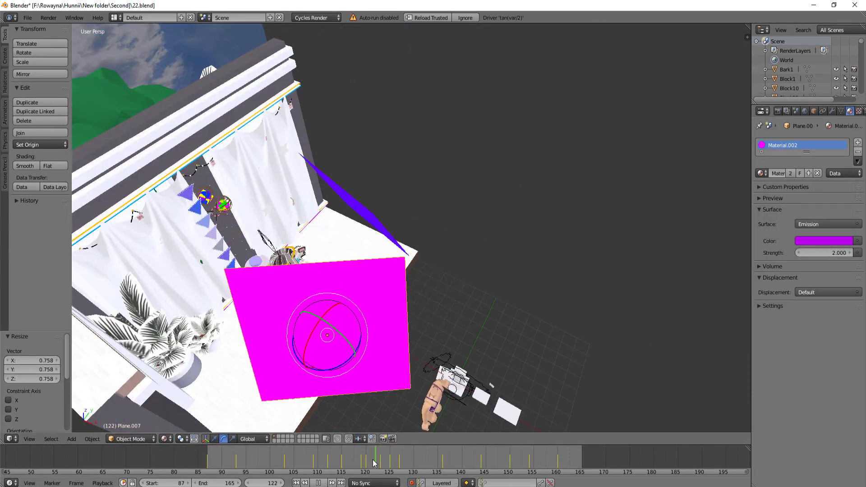
{"action": "left_click", "coordinate": [212, 470]}
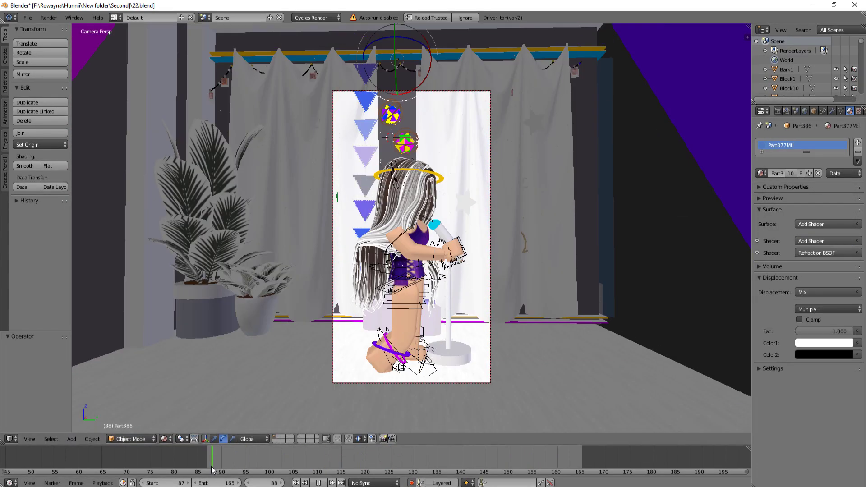